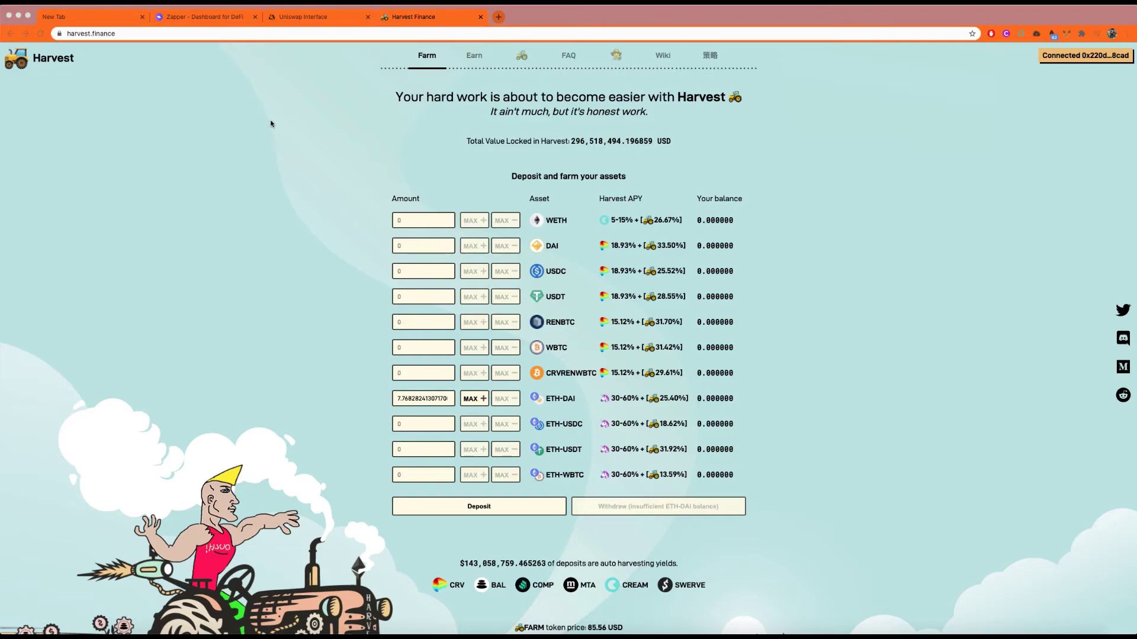
Compare Uniswap's ETH-DAI liquidity mining pool, including its UNI-V2 deposit dialog and weekly rewards, with the ETH-DAI row on Harvest Finance
click(313, 24)
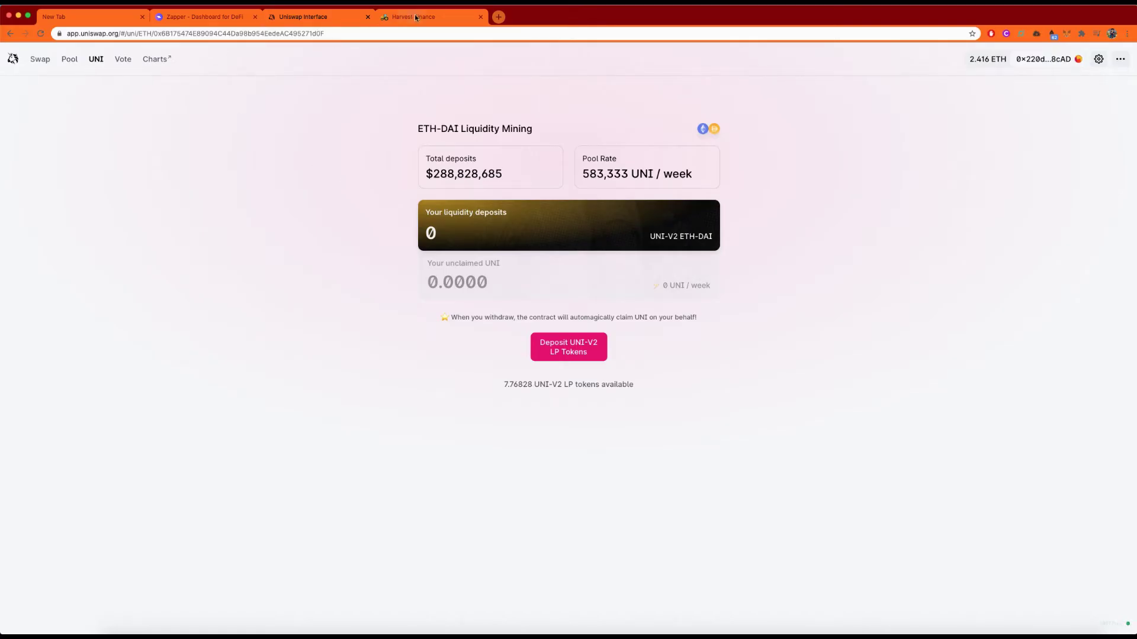
click(417, 18)
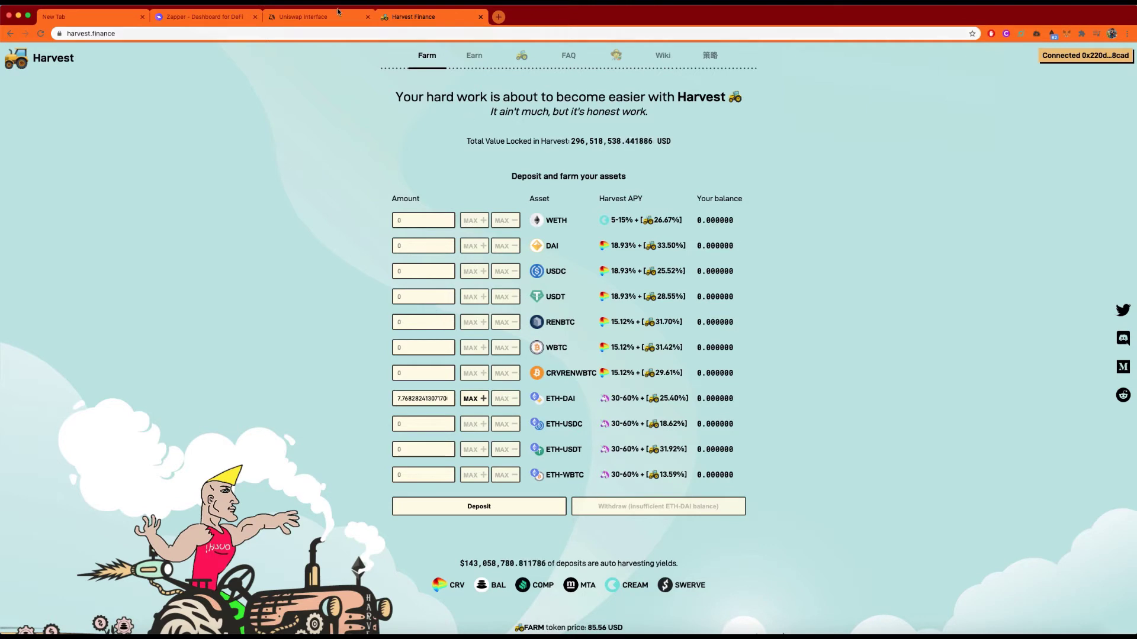
click(328, 18)
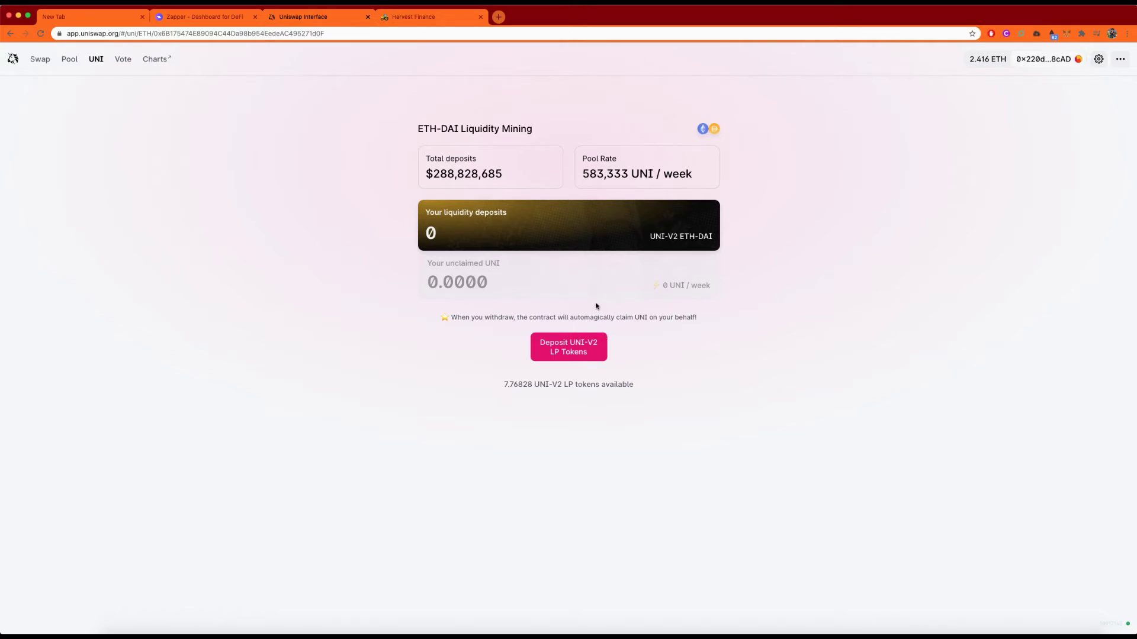
click(584, 344)
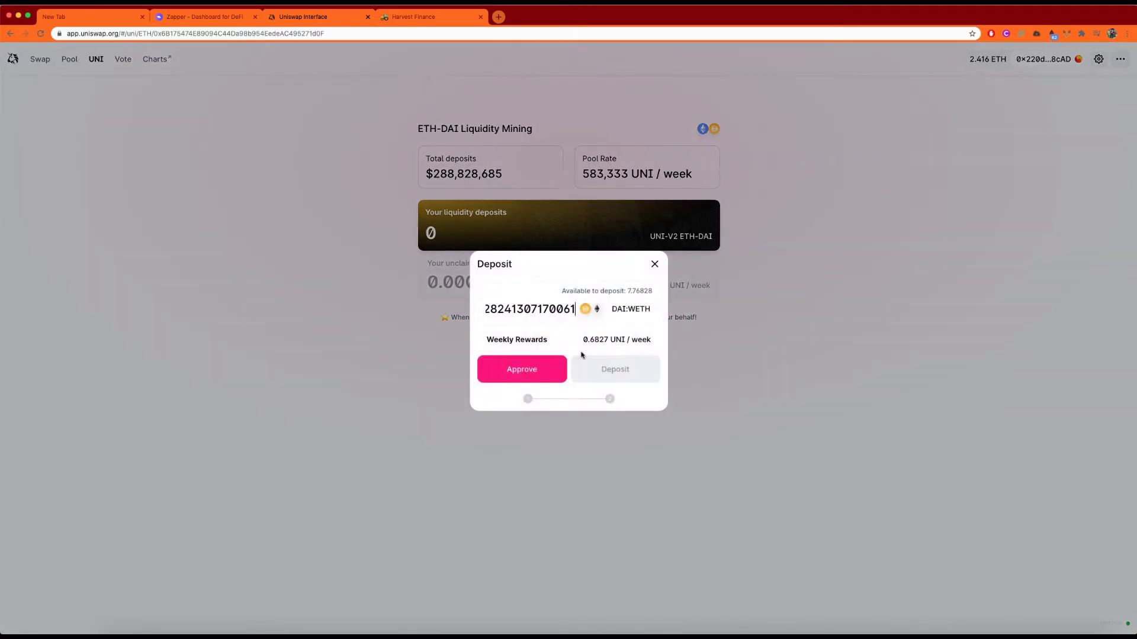
click(655, 264)
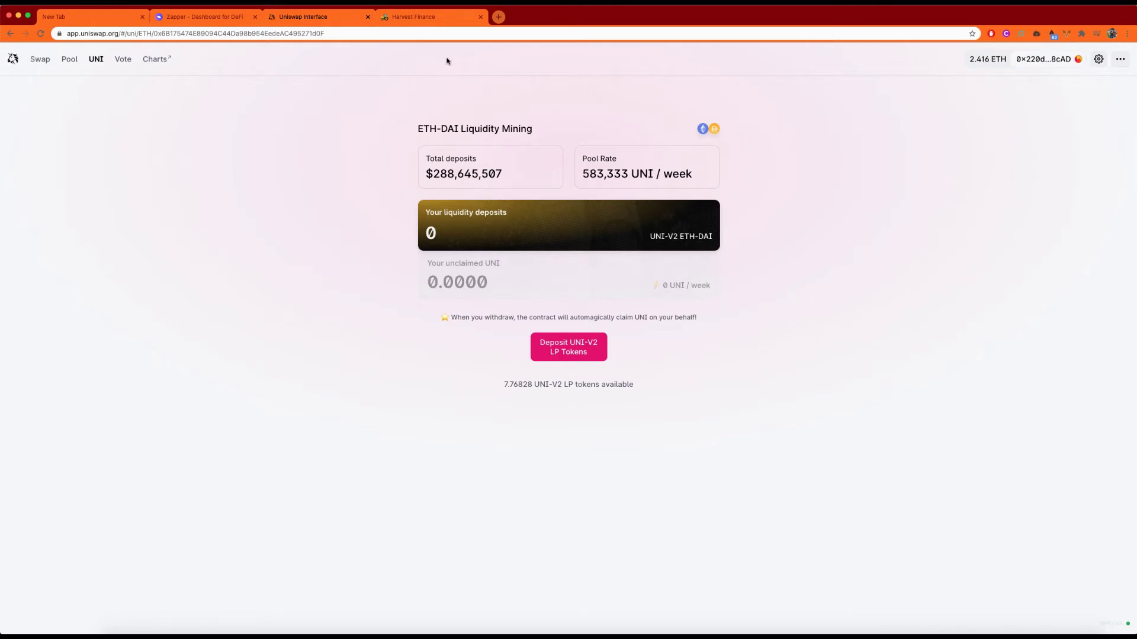
click(437, 15)
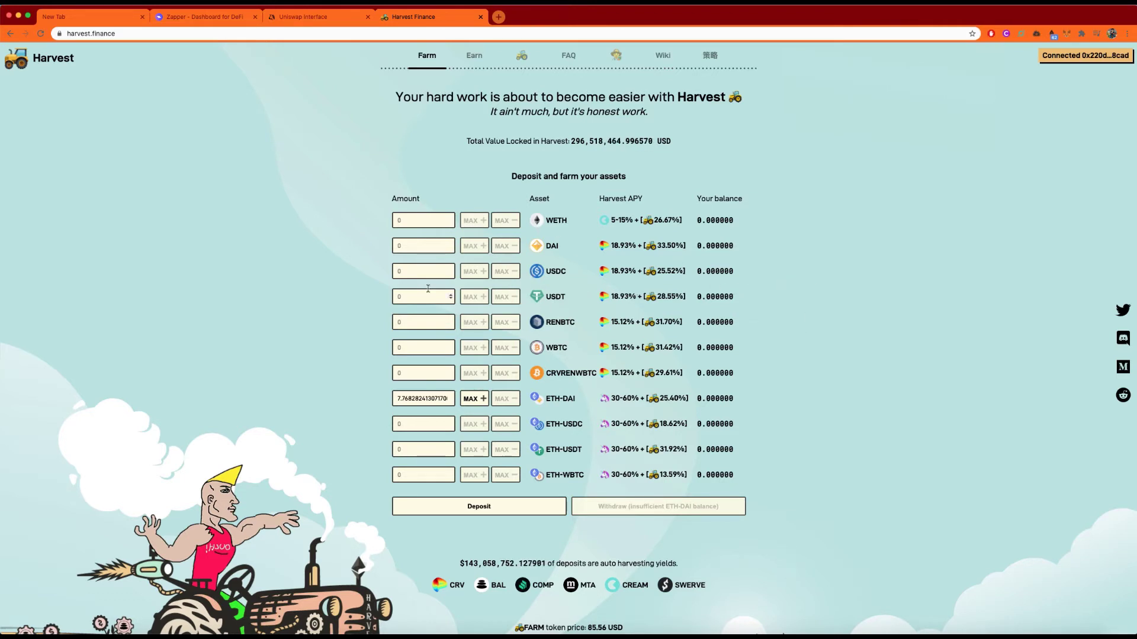
click(314, 19)
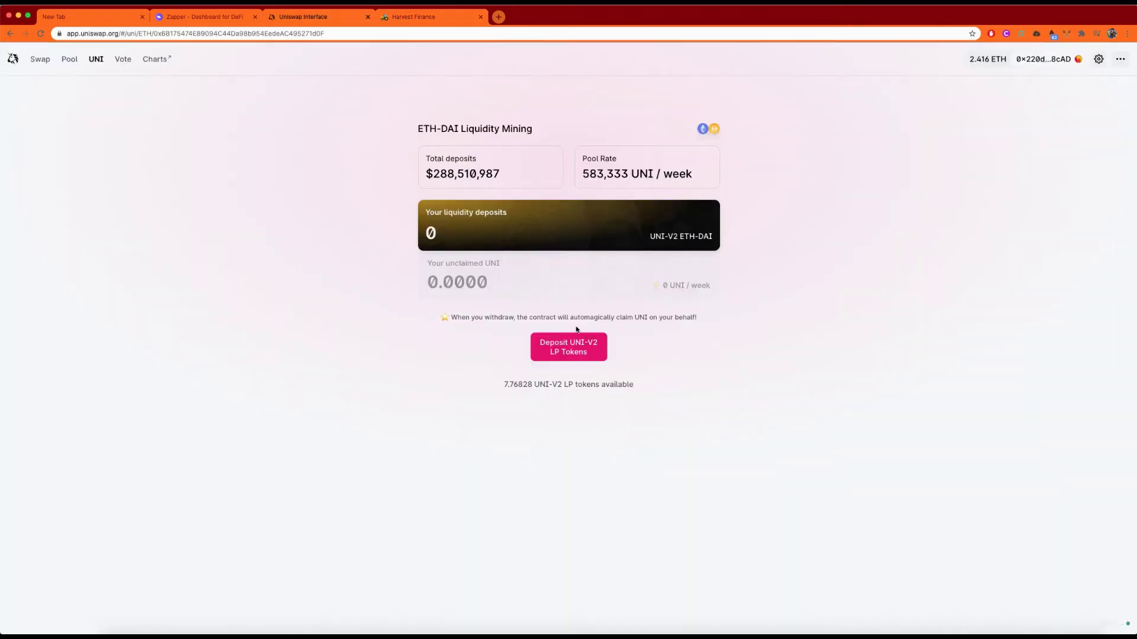
Submit the ETH-DAI deposit on Harvest Finance, approve the UNI-V2 spending request, and check the approval's status in the wallet
click(449, 20)
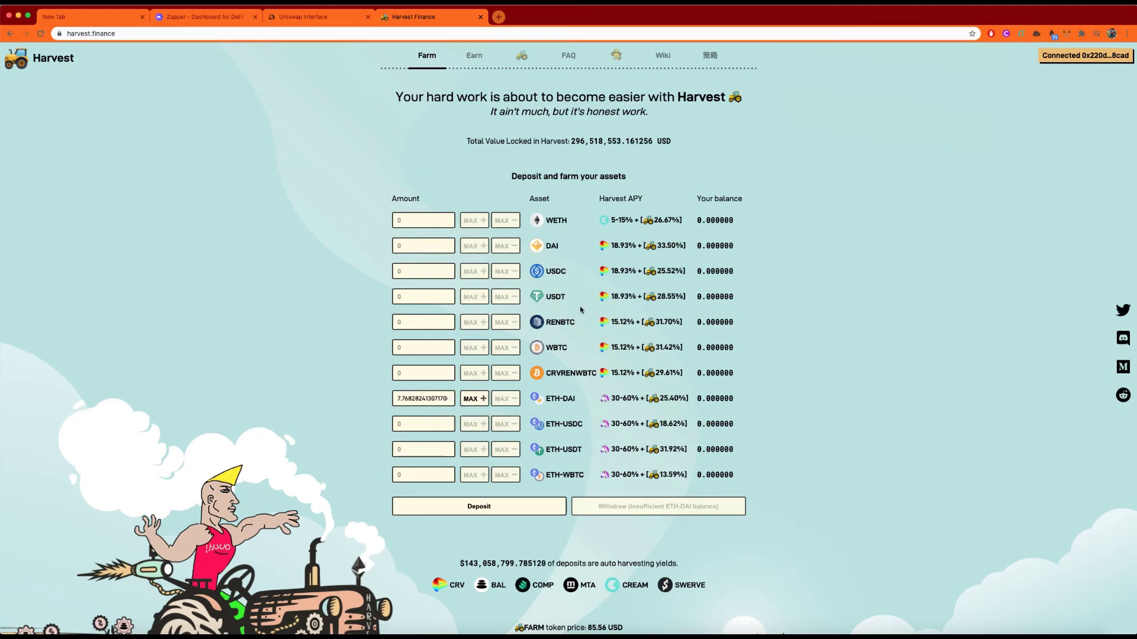
click(480, 507)
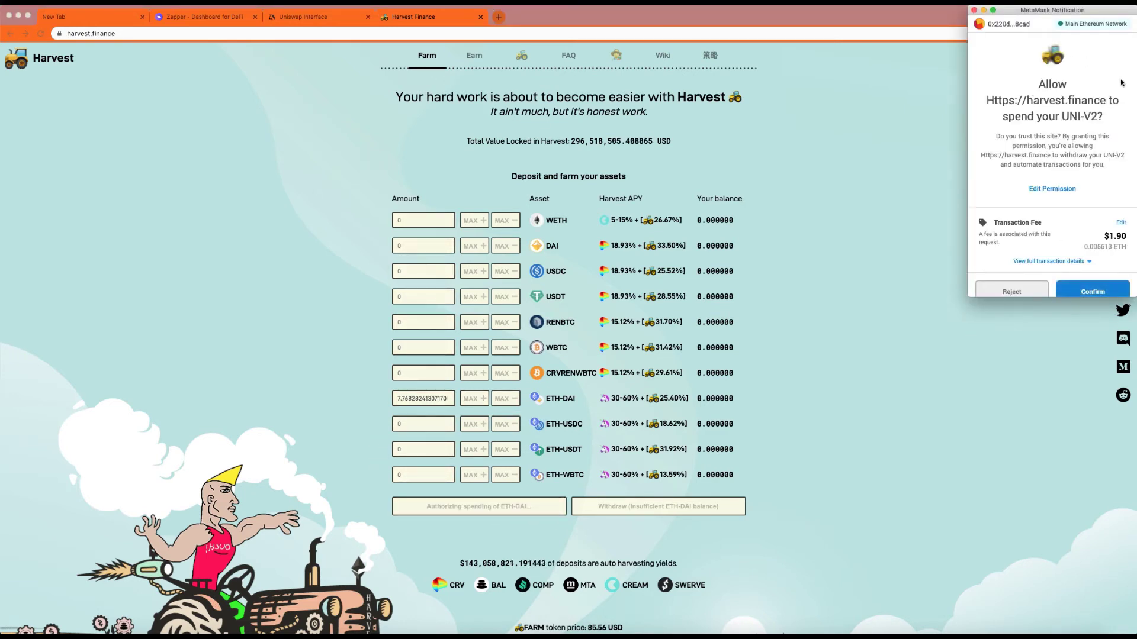
scroll(1074, 128, down, 1)
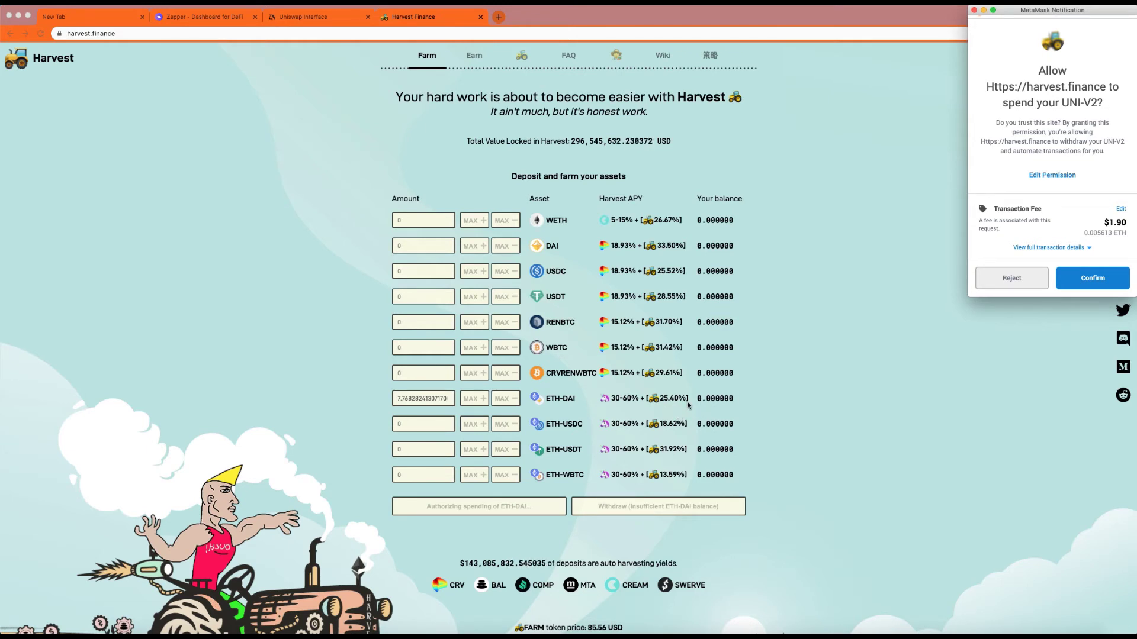
click(1103, 279)
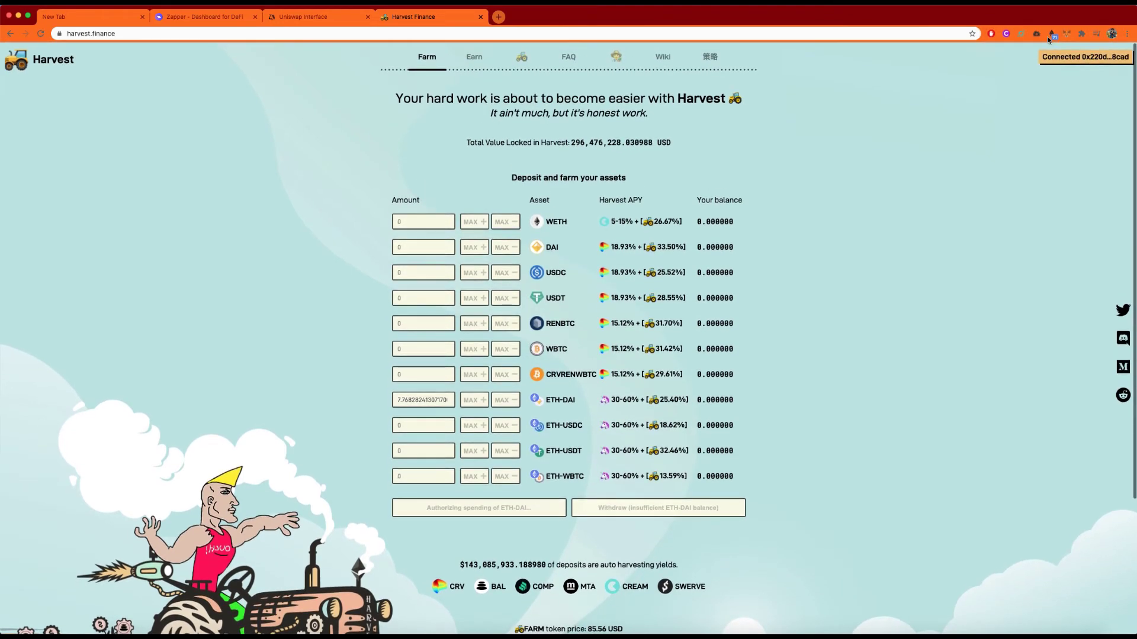
click(1067, 36)
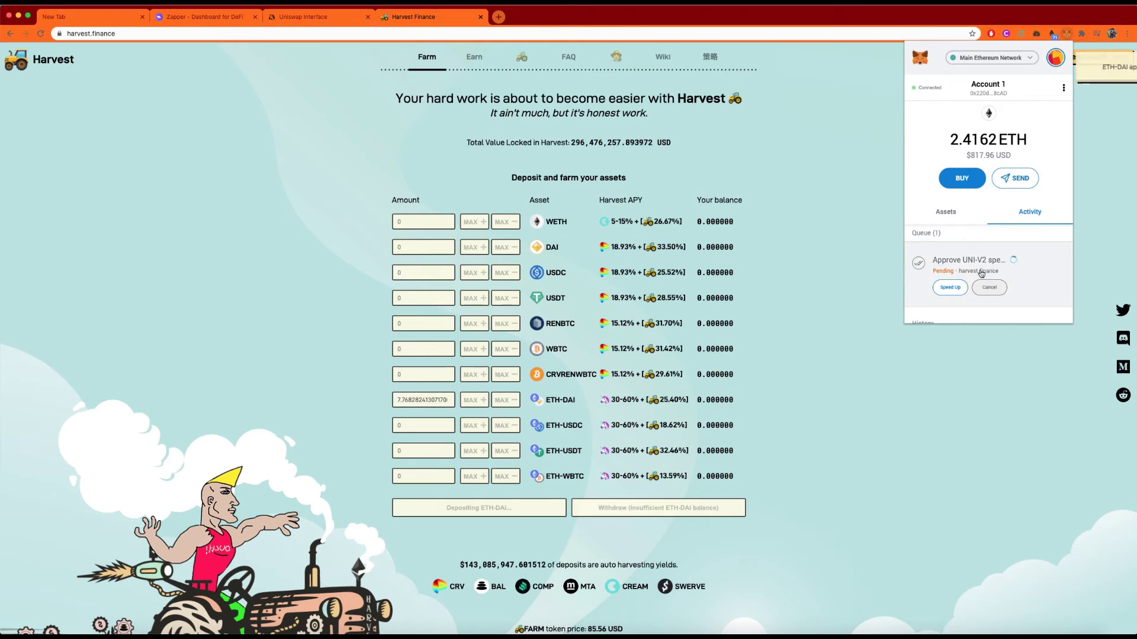
click(1107, 135)
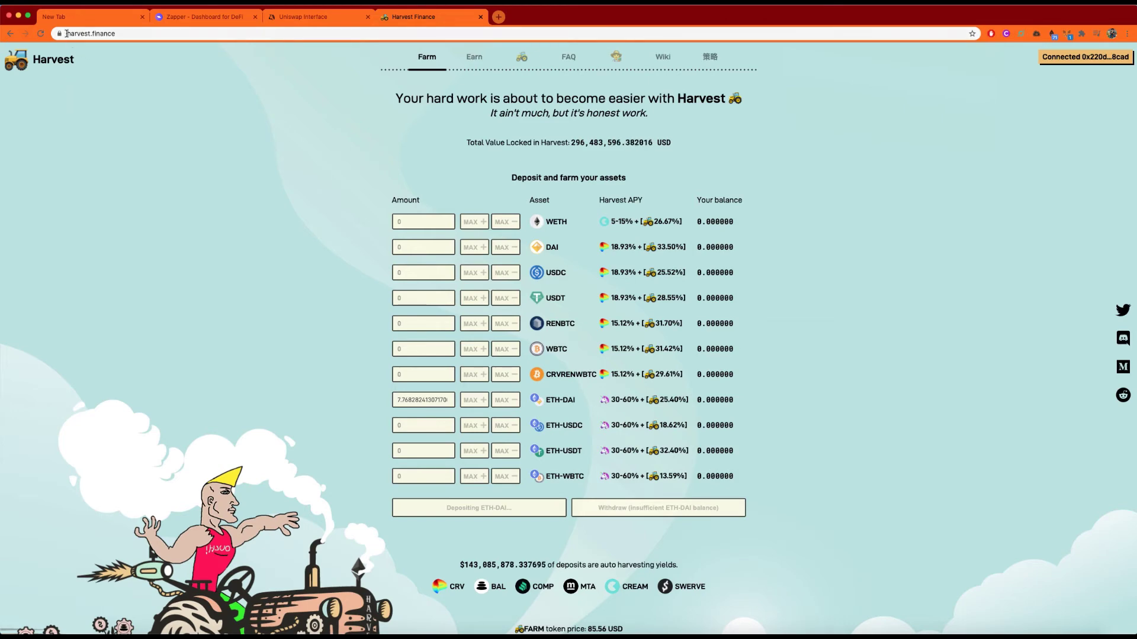
Reload the Harvest page, reconnect the wallet, and confirm the pending Deposit All transaction
click(43, 34)
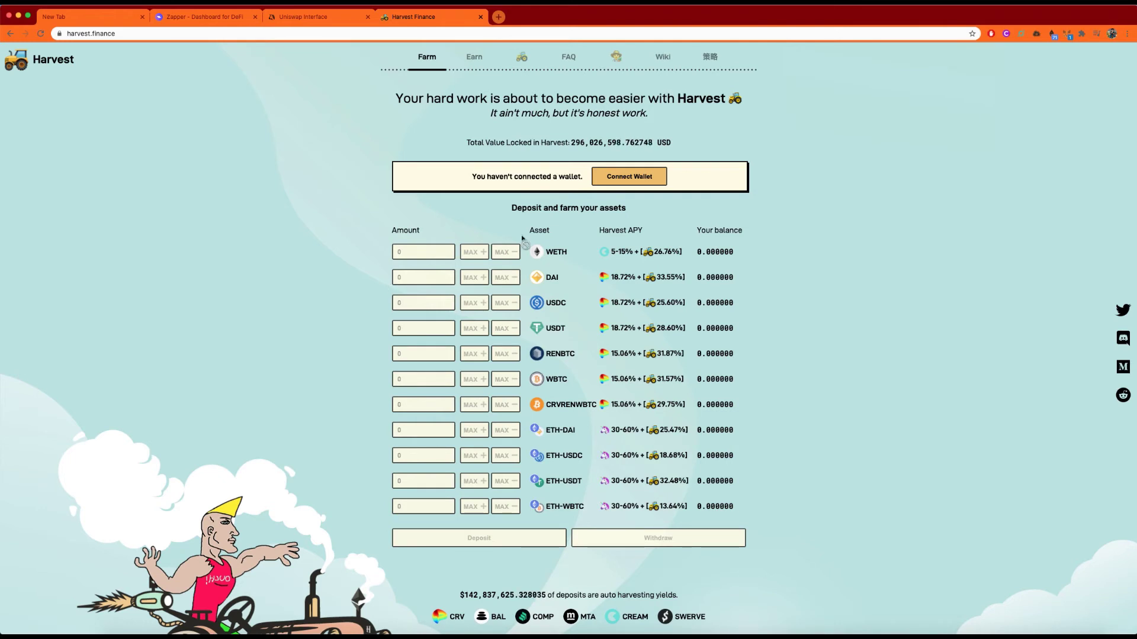
click(629, 176)
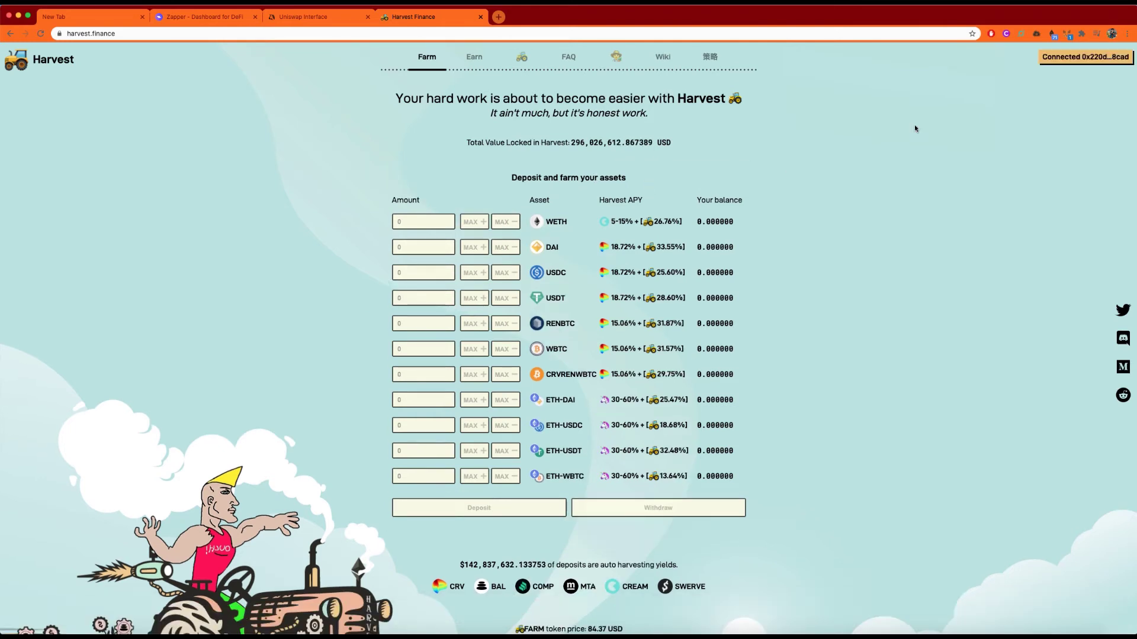
click(1067, 34)
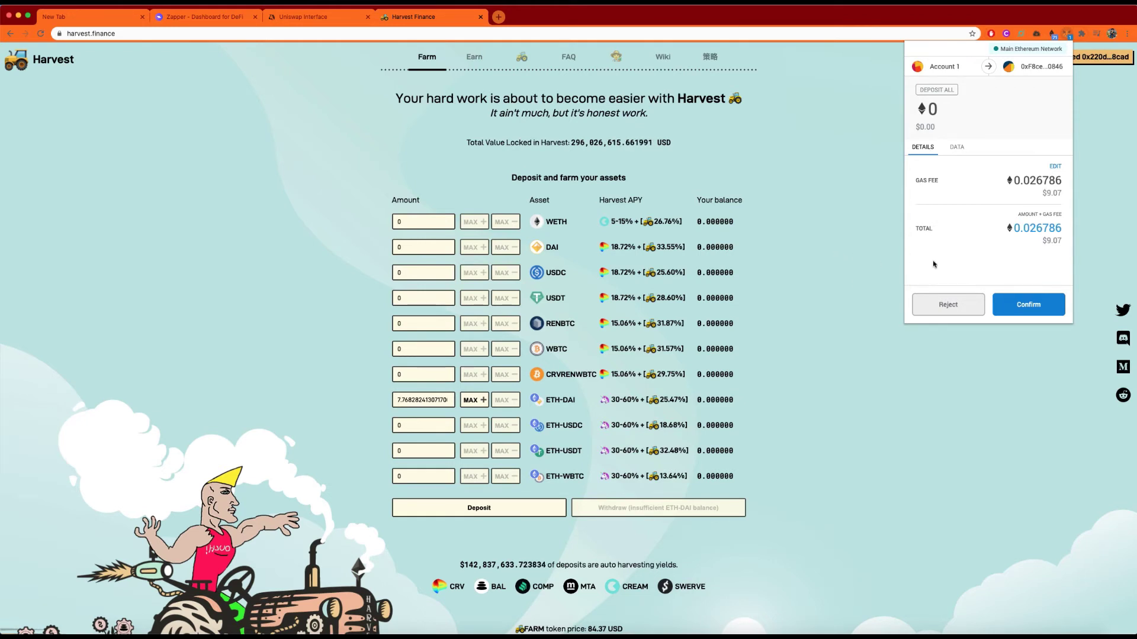
click(1031, 309)
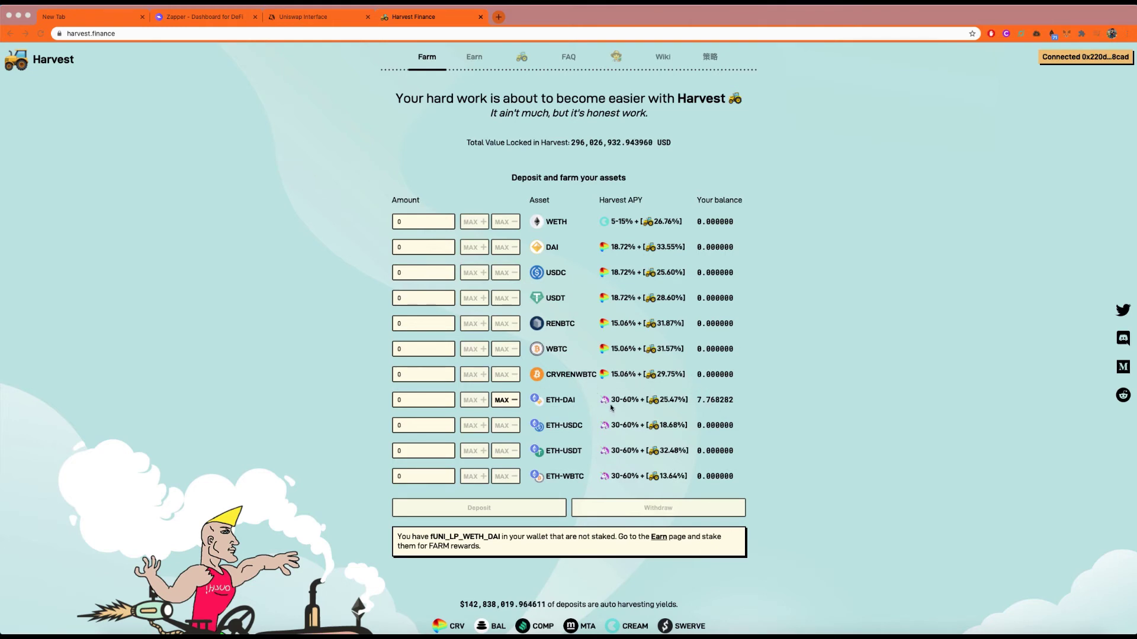
Review the FARM staking pools on Harvest's Earn page and return to the ETH-DAI entry on the Farm page
click(472, 60)
click(473, 61)
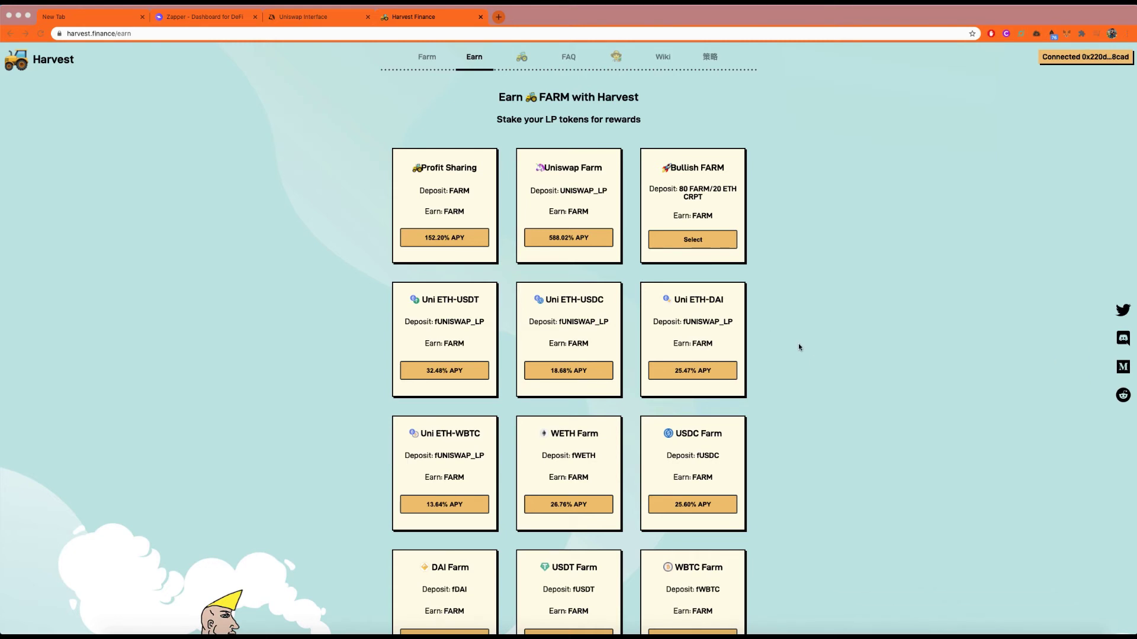
click(424, 58)
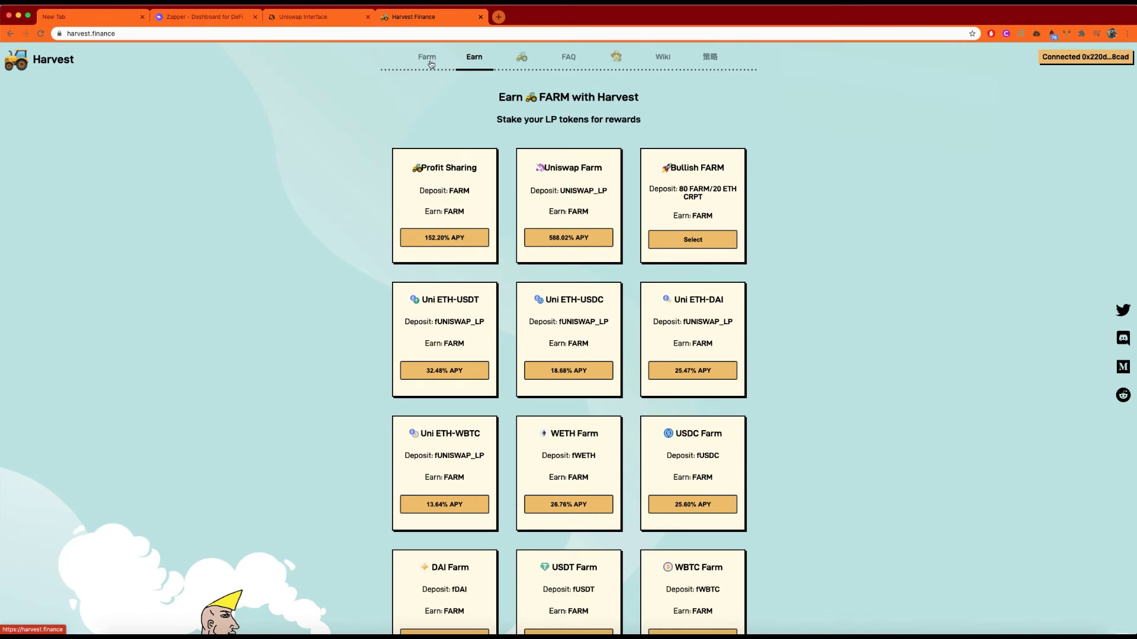
click(429, 60)
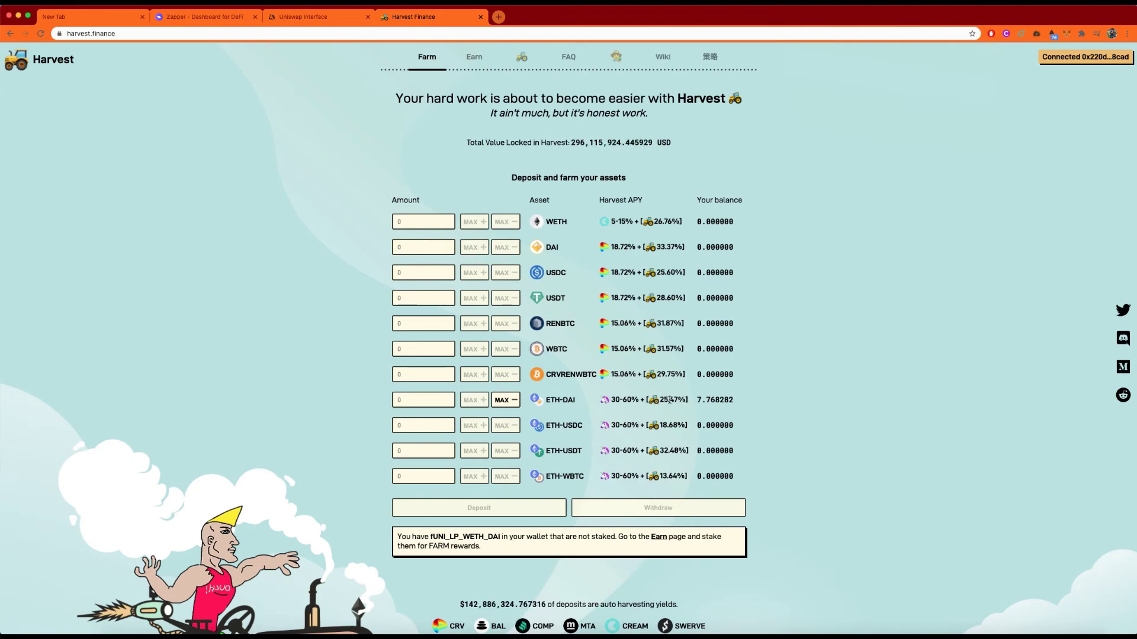
Examine the staking pages of the Uni ETH-DAI pool and the Uniswap Farm pool, then return to the Earn overview
click(466, 63)
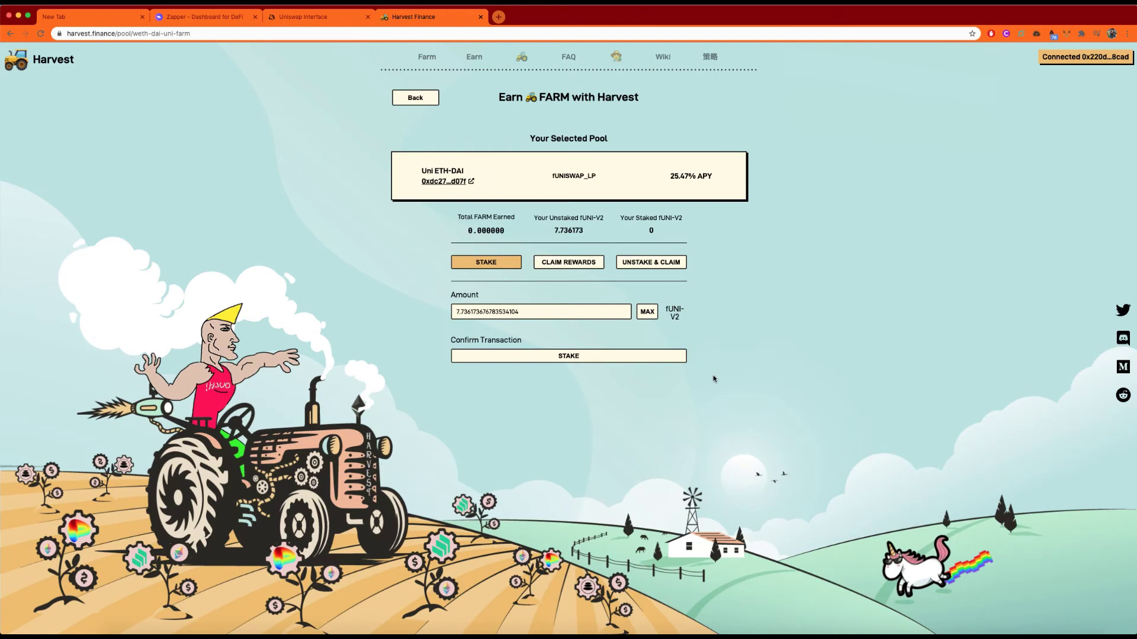
click(718, 372)
click(418, 105)
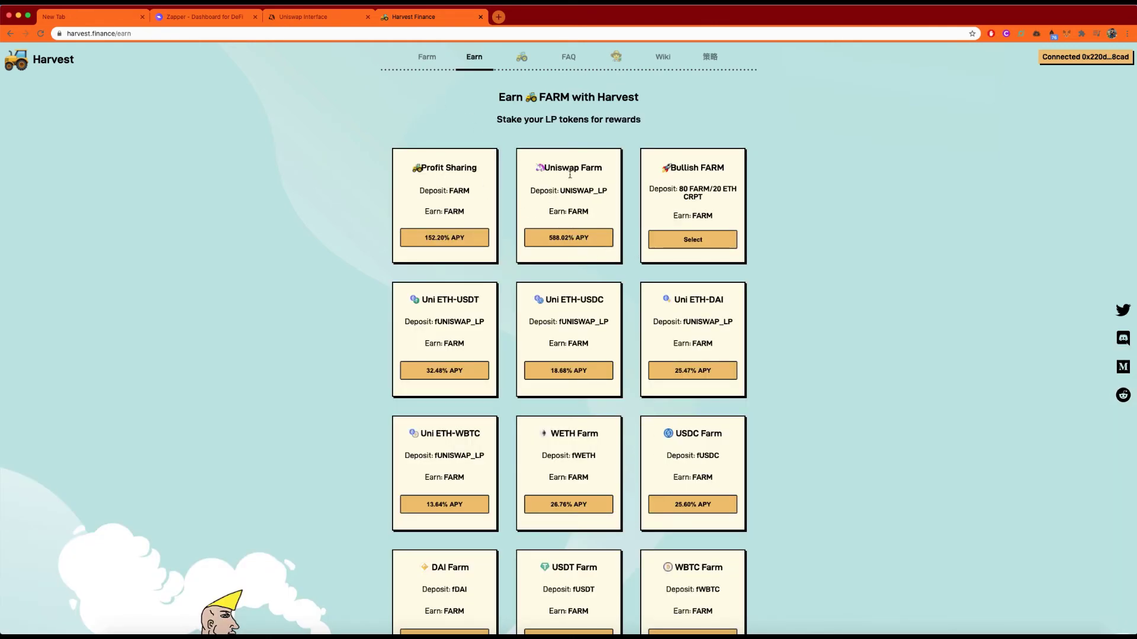
click(578, 239)
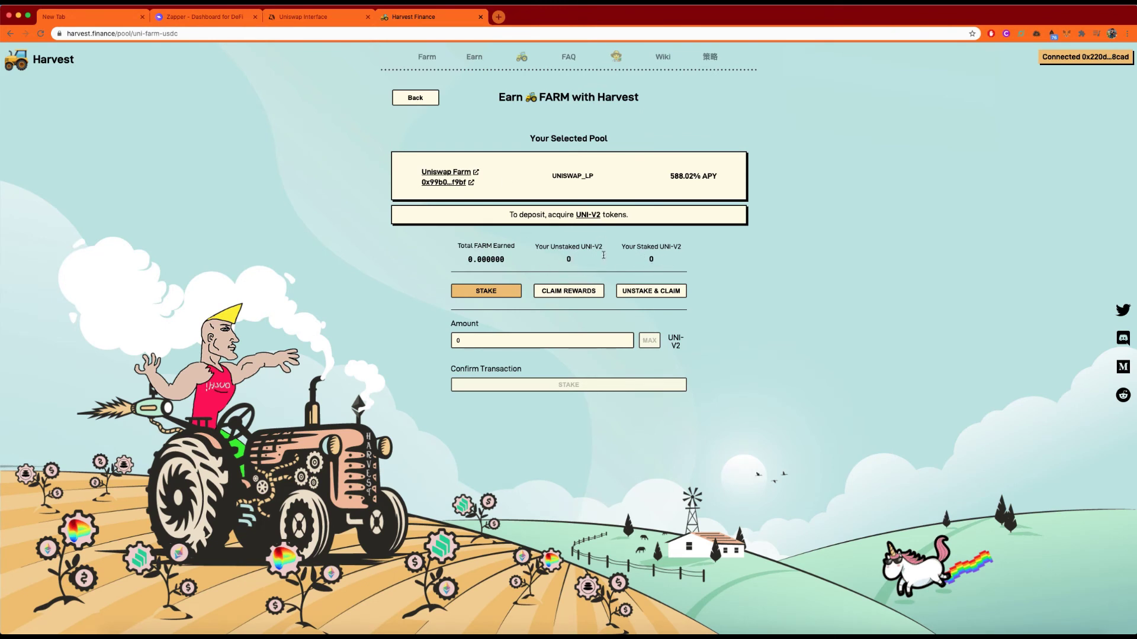
click(425, 104)
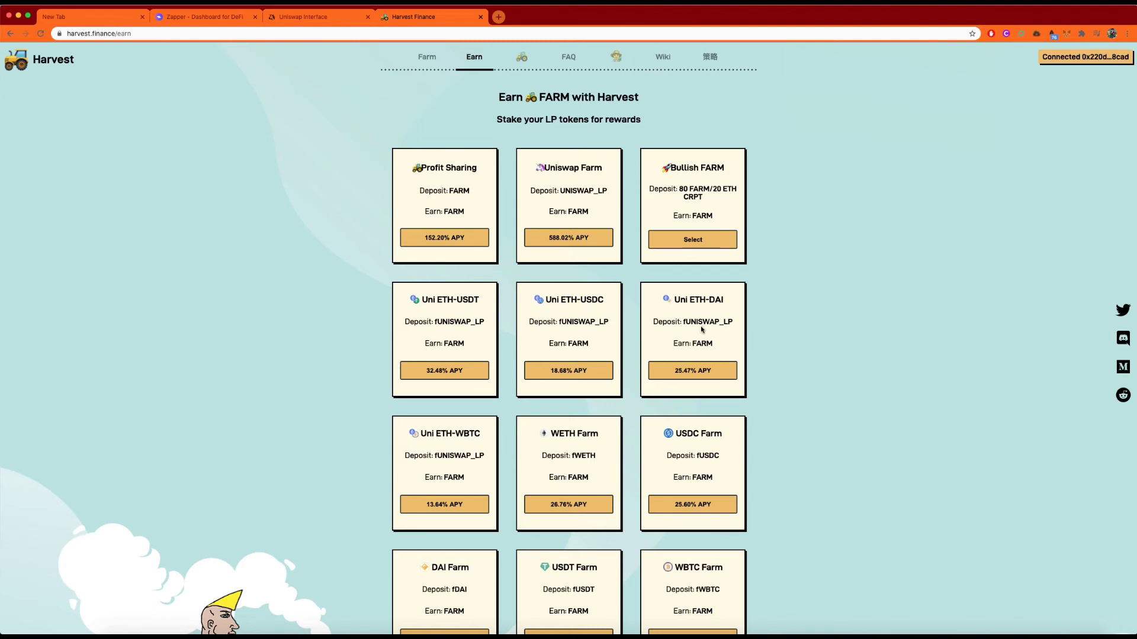
Start staking the full fUNI-V2 balance in the Uni ETH-DAI pool, approve the spending permission, and check the approval transaction
click(713, 371)
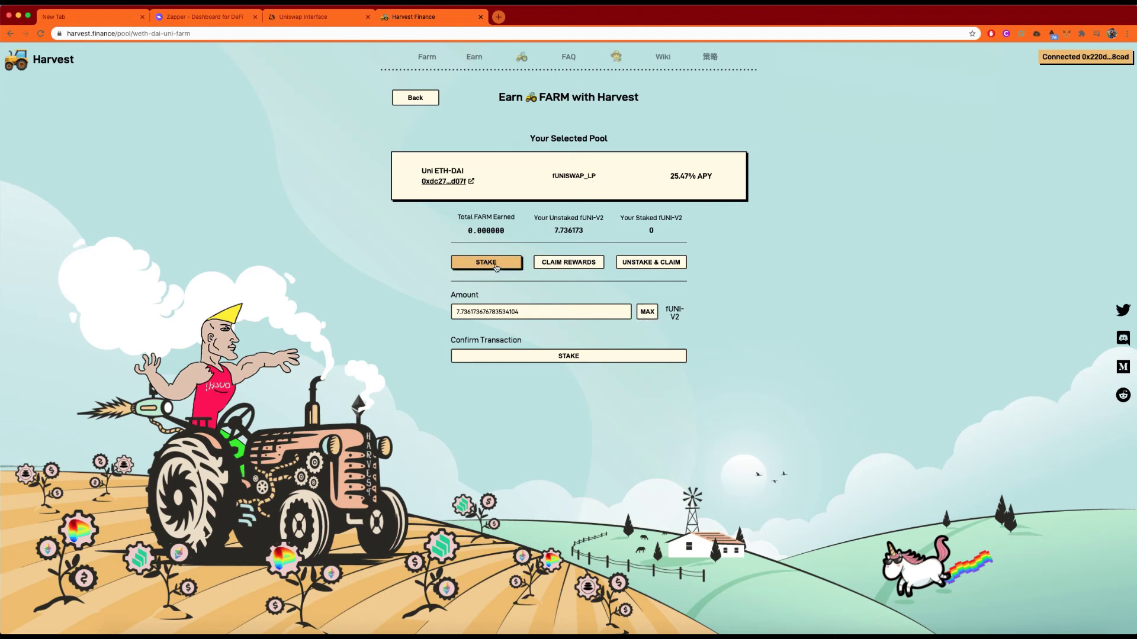
click(574, 362)
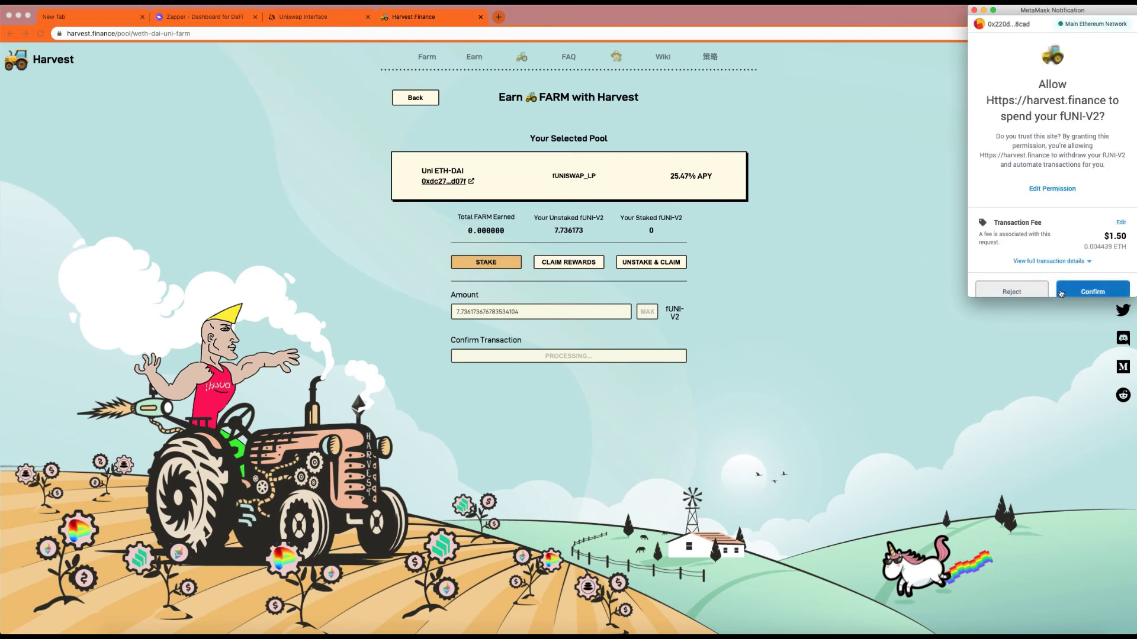
click(1088, 292)
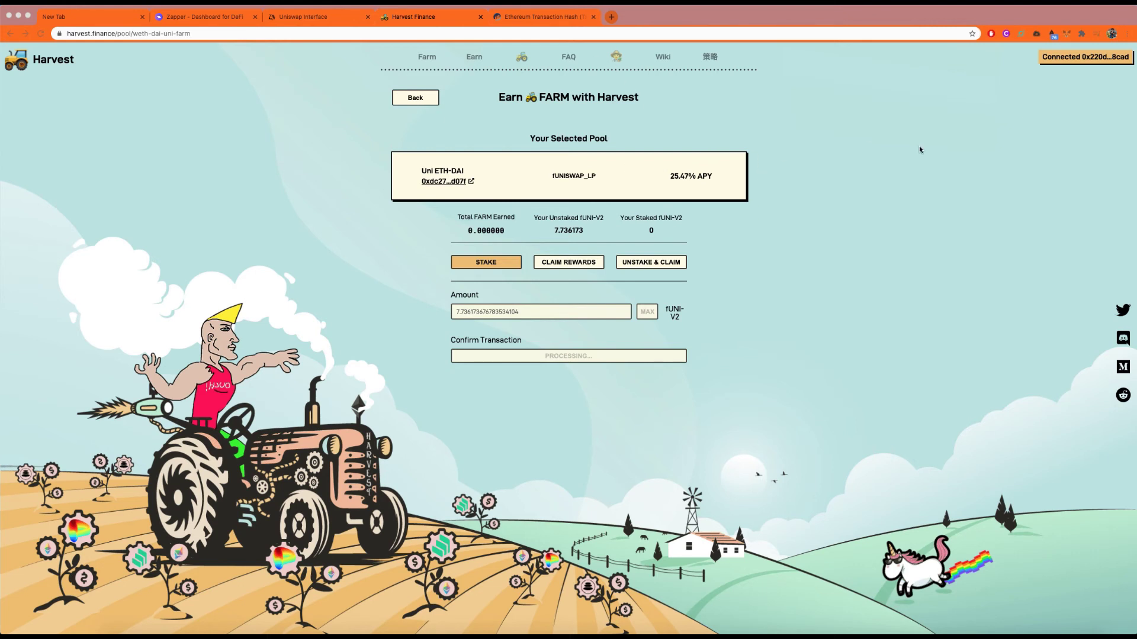
click(550, 17)
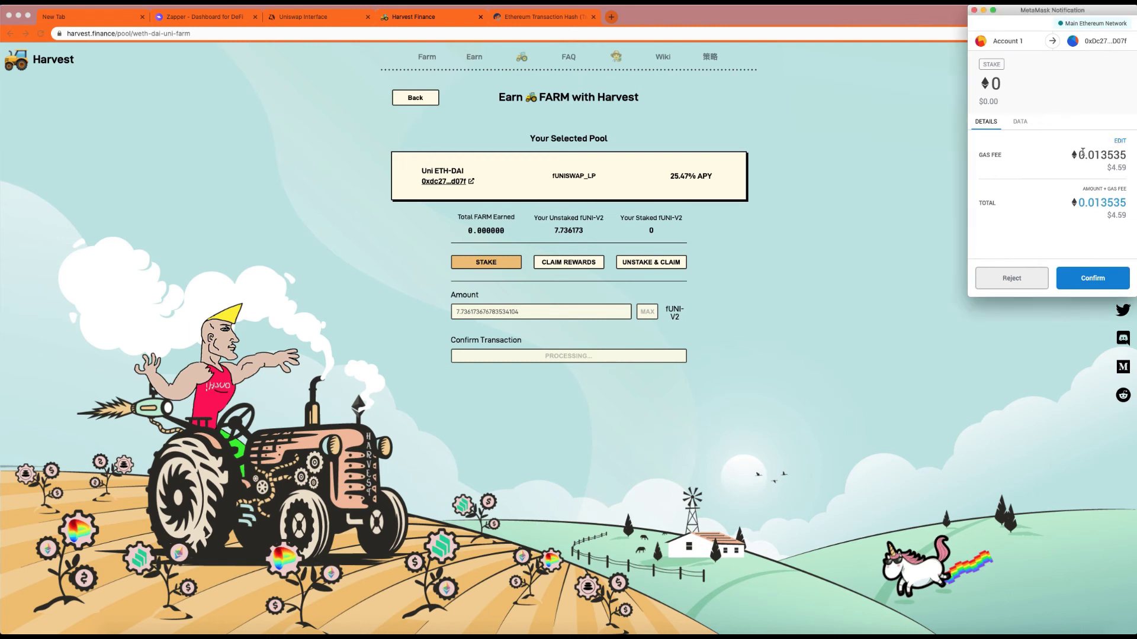
Set the stake transaction's gas price to 78 GWEI and confirm the transaction in the wallet
click(1118, 142)
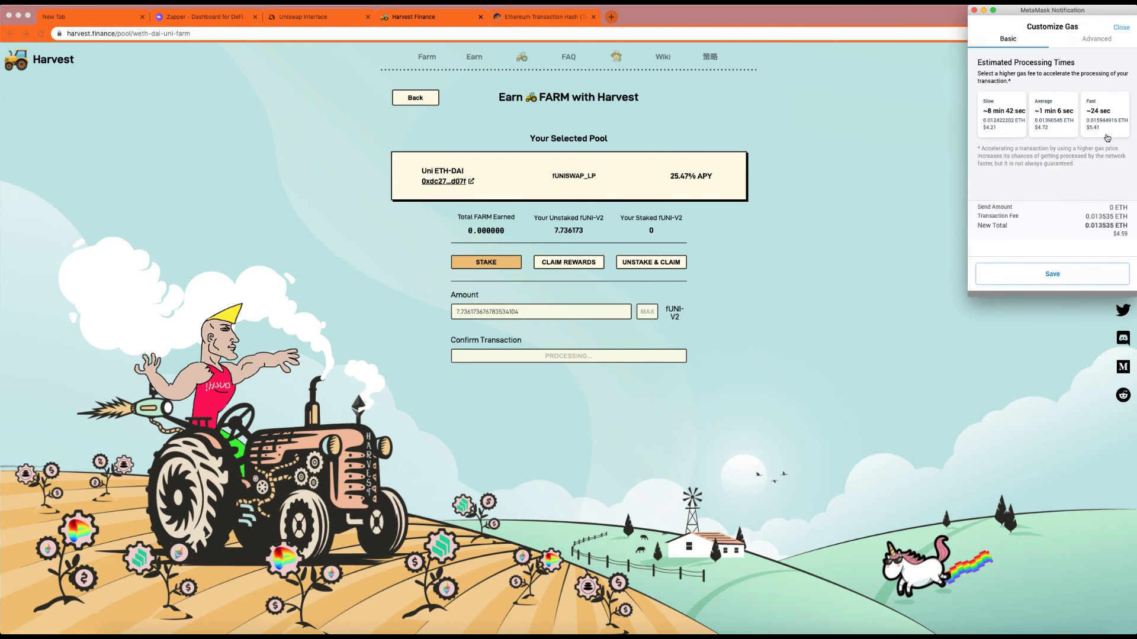
click(1095, 43)
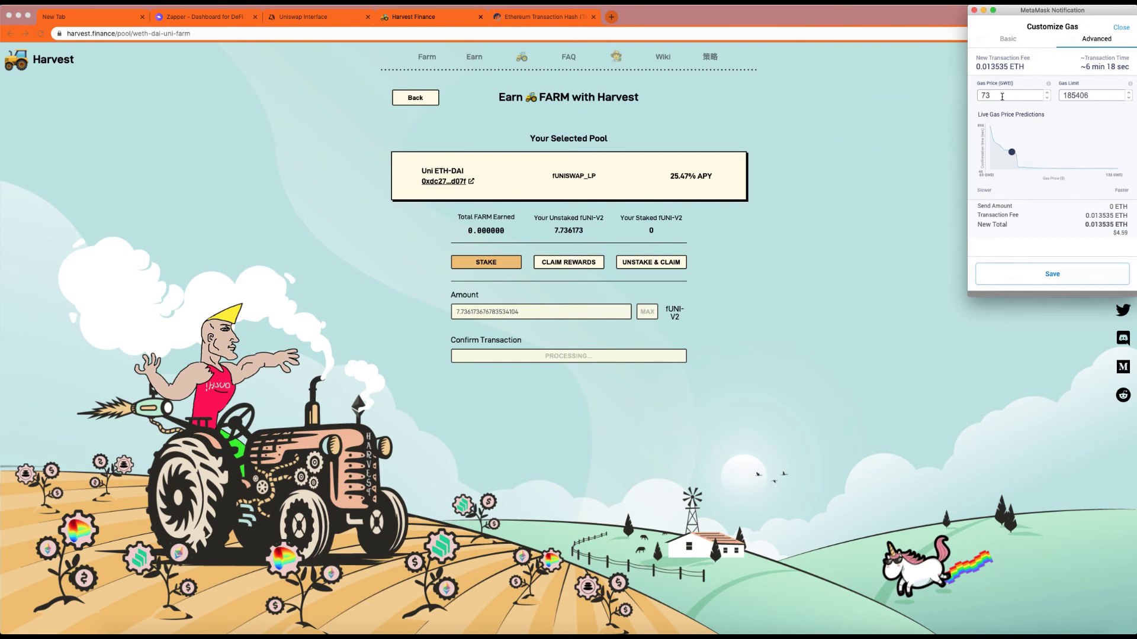
key(BackSpace)
click(1042, 277)
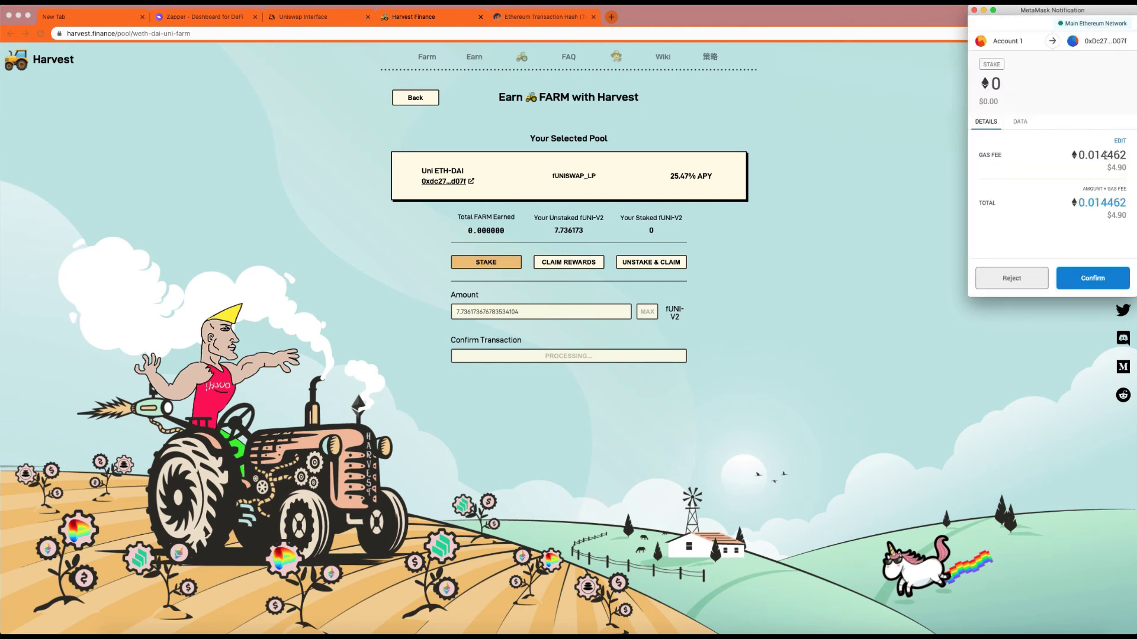
click(1097, 279)
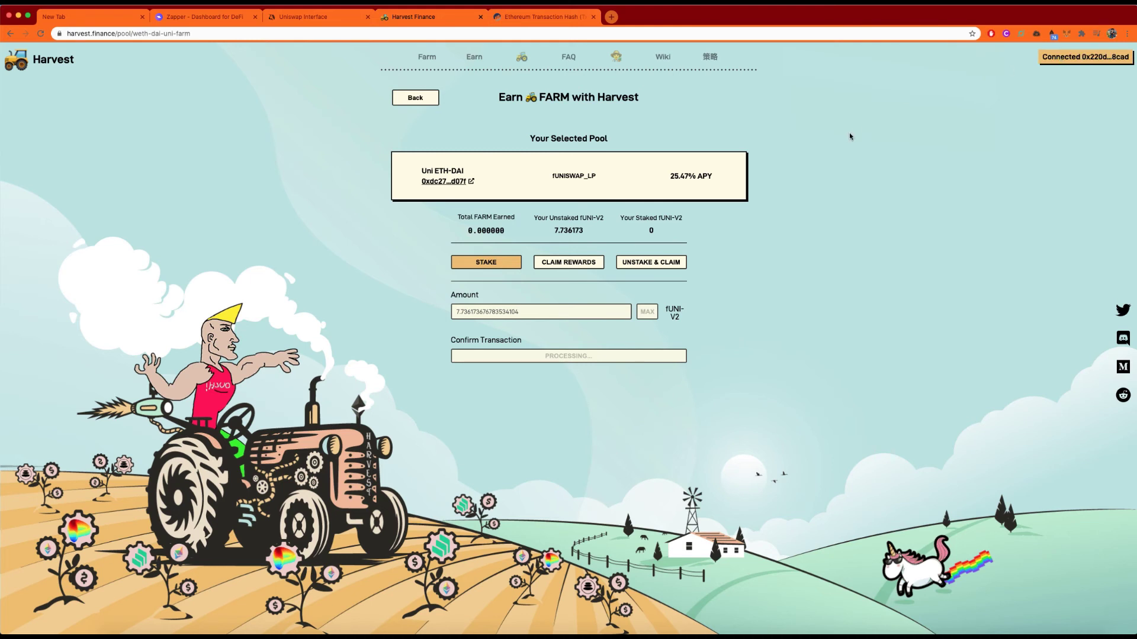
View the pending Stake transaction's details in the wallet and open it in the block explorer
click(1067, 33)
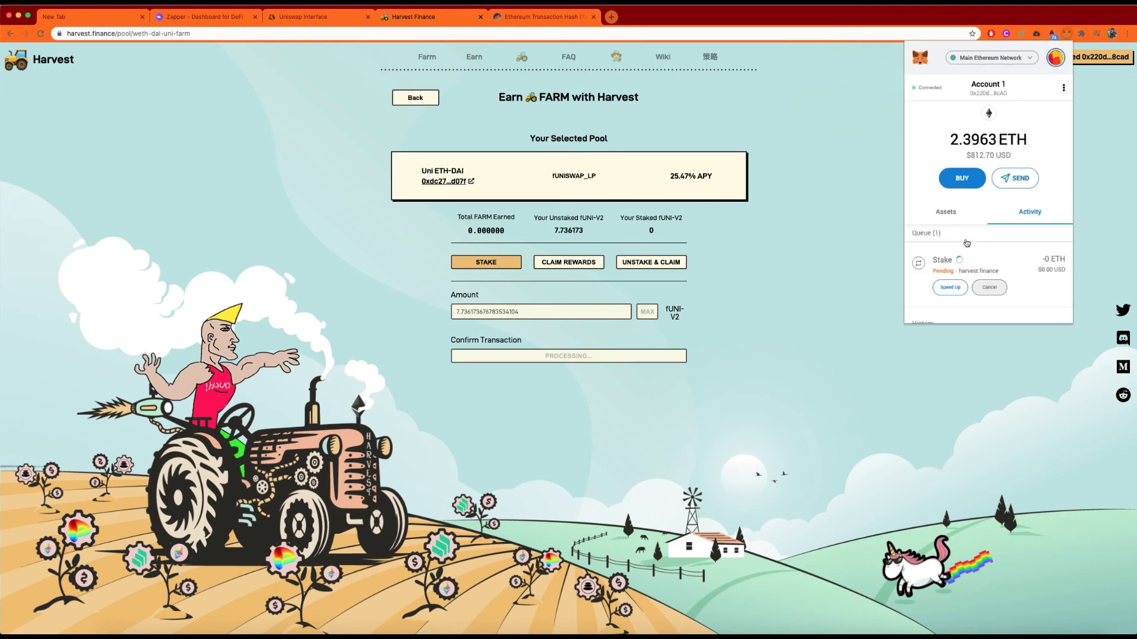
click(1038, 267)
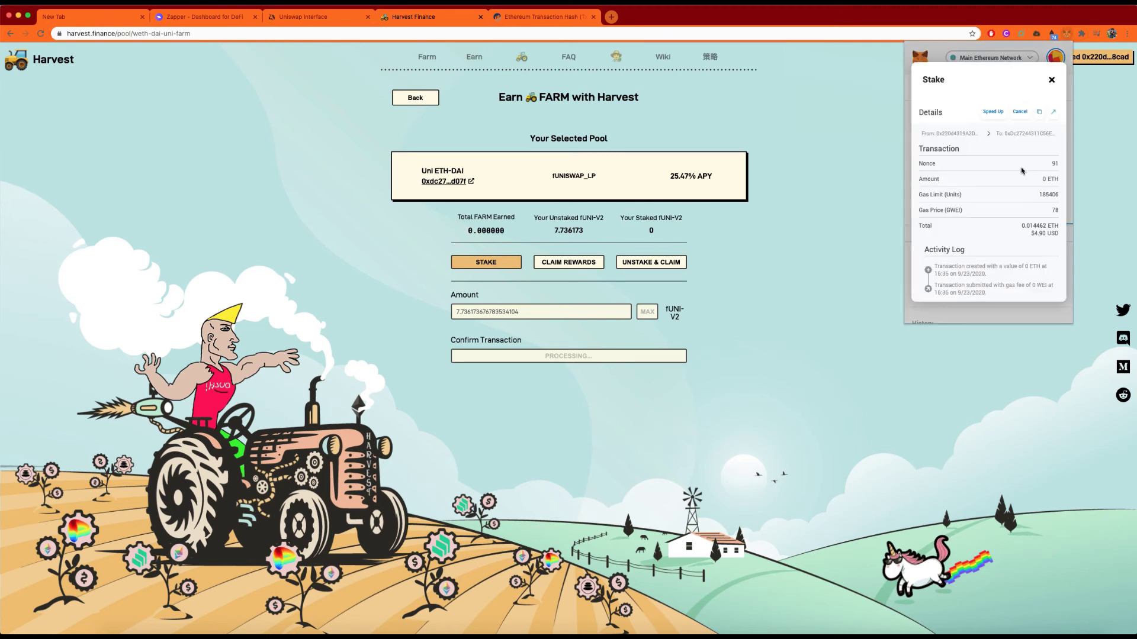
click(1054, 116)
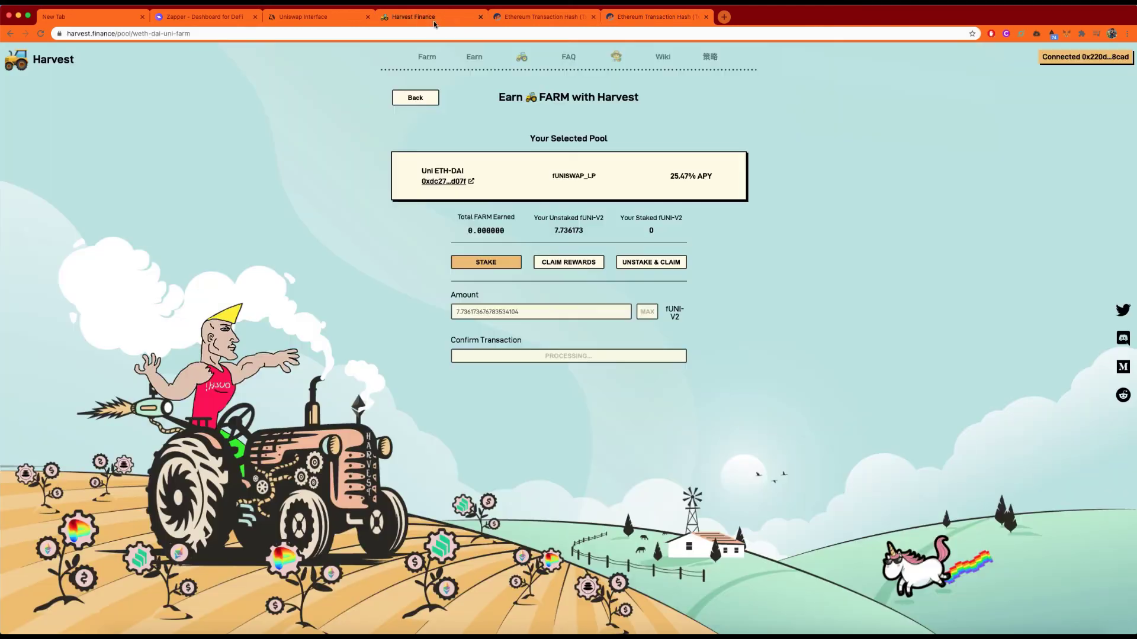
Switch back to Harvest Finance to check the staked fUNI-V2 and earned FARM in the Uni ETH-DAI pool, then view the Farm asset balances
click(433, 20)
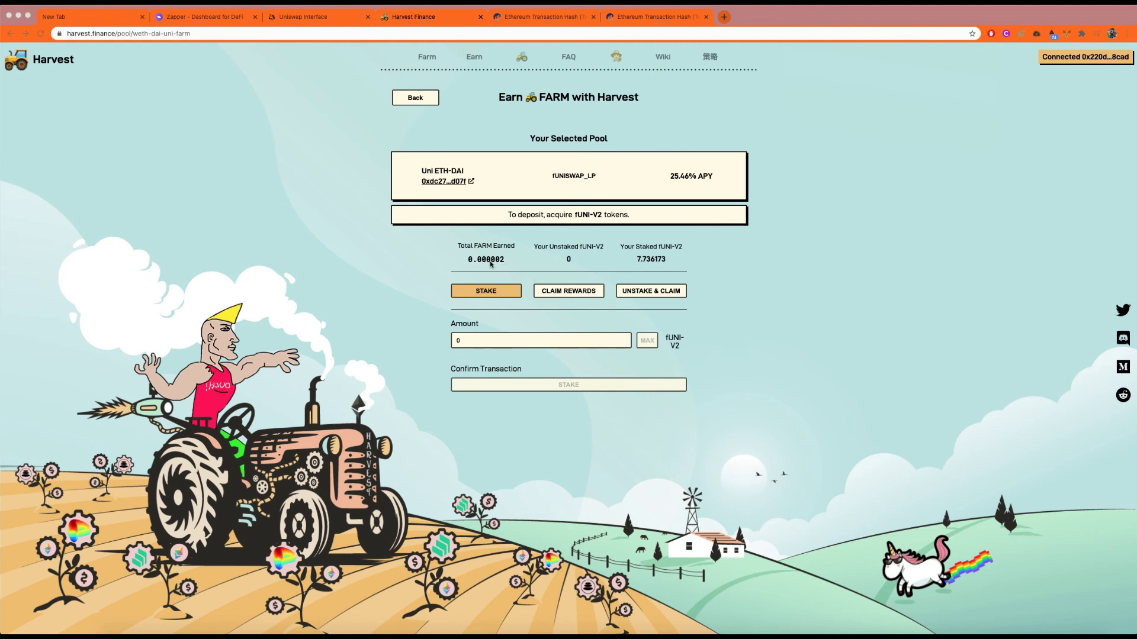
click(434, 62)
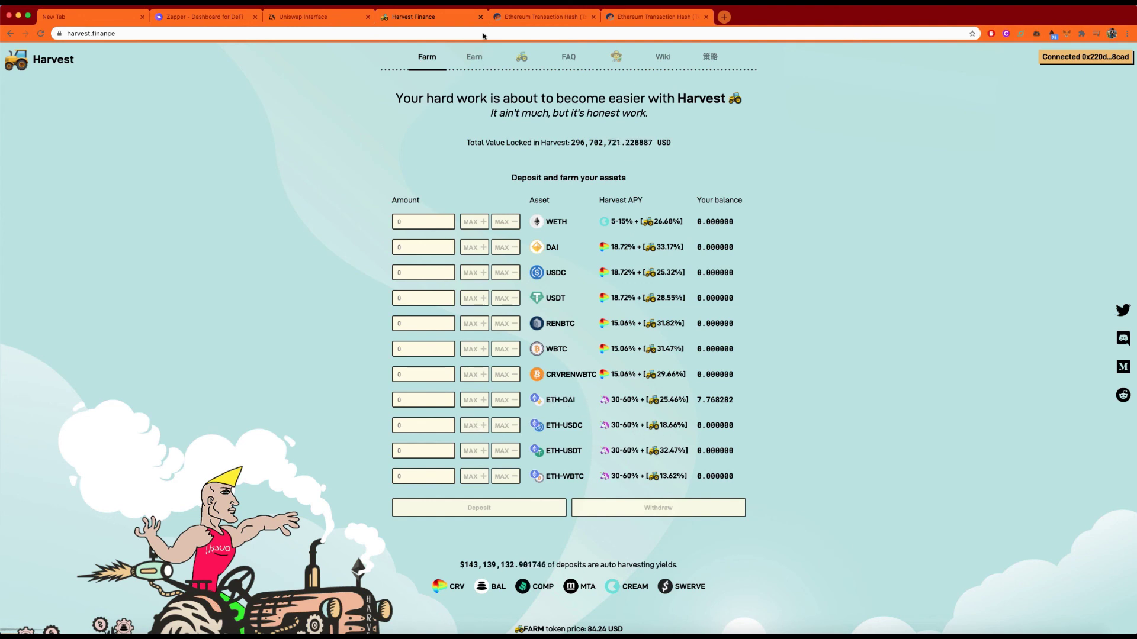
Reopen the Uni ETH-DAI pool from the Earn overview to check its accrued FARM rewards, then return to the Farm page
click(476, 57)
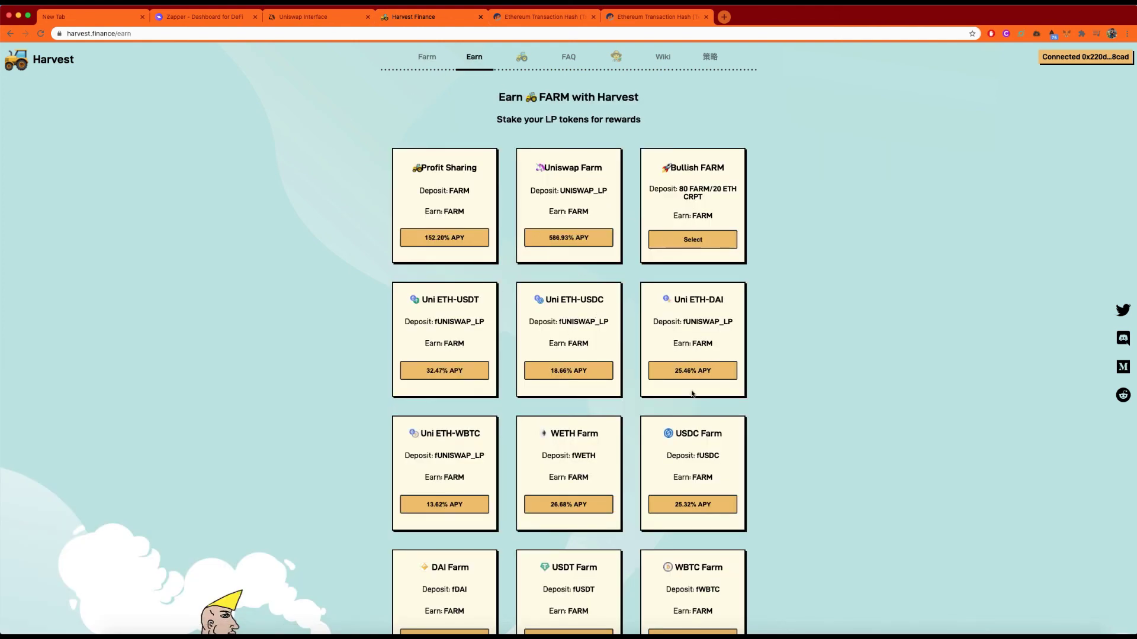
click(700, 374)
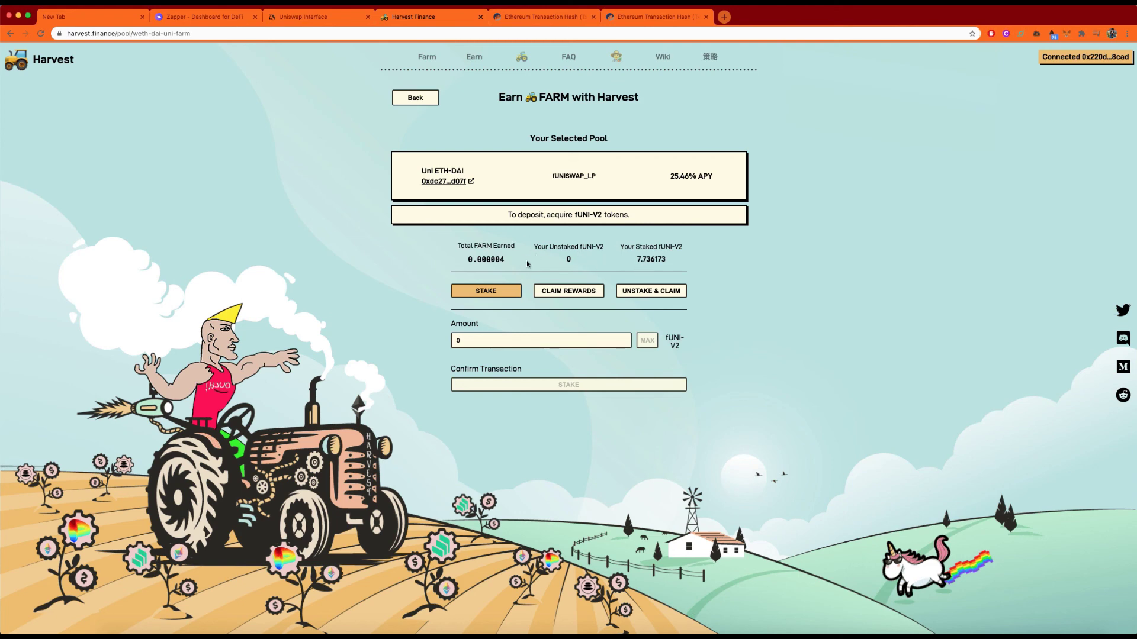
click(425, 99)
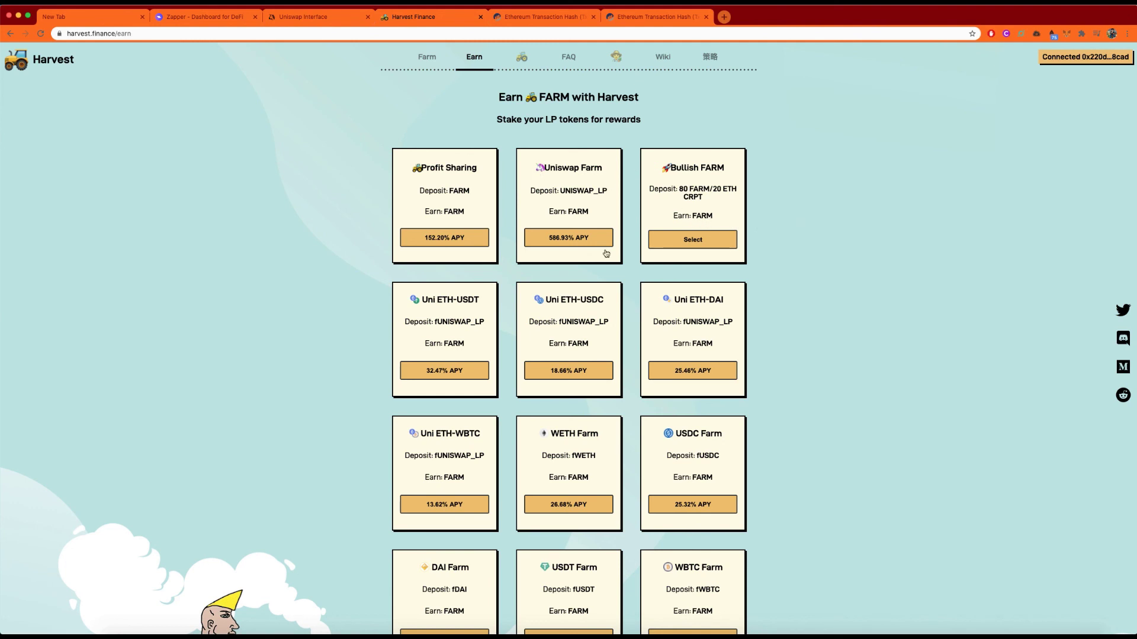
click(432, 61)
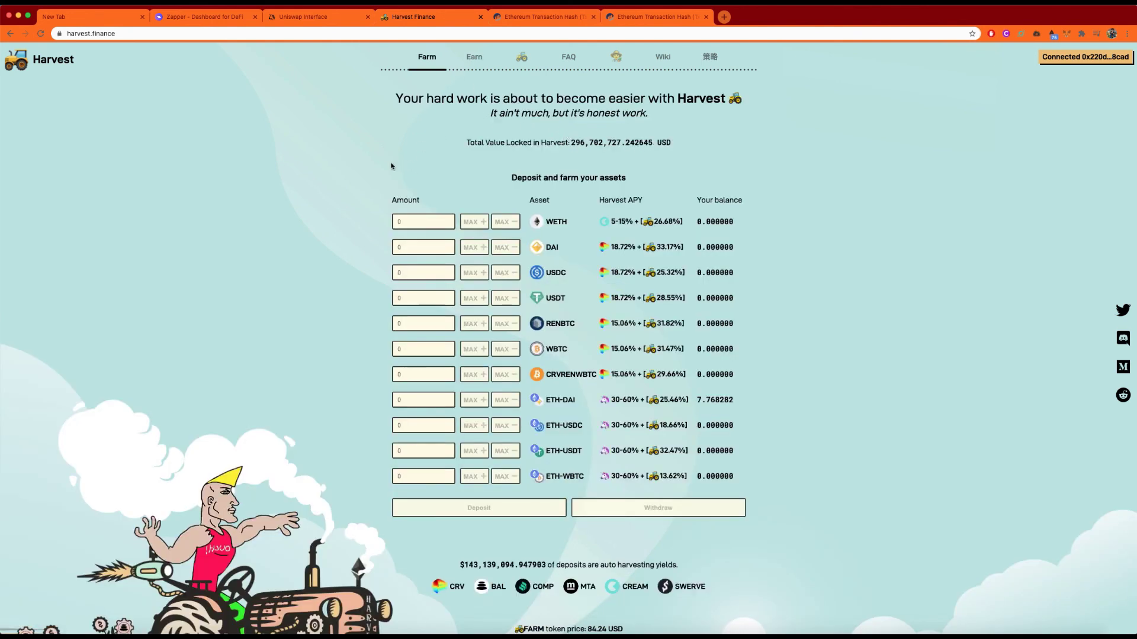